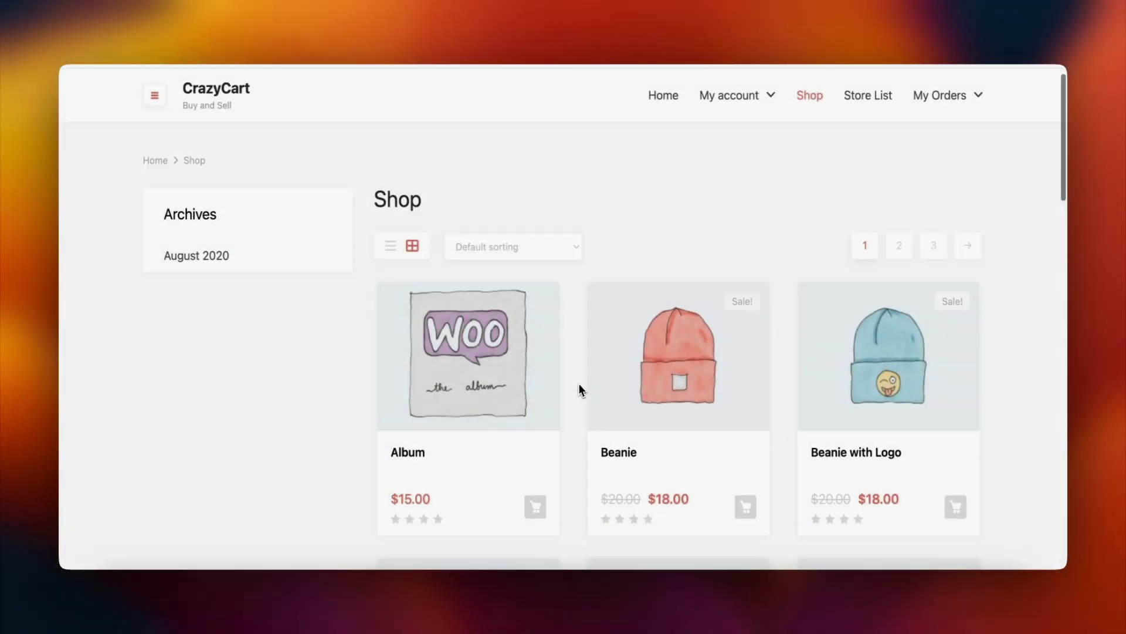
scroll(578, 383, "down", 4)
scroll(578, 383, "down", 2)
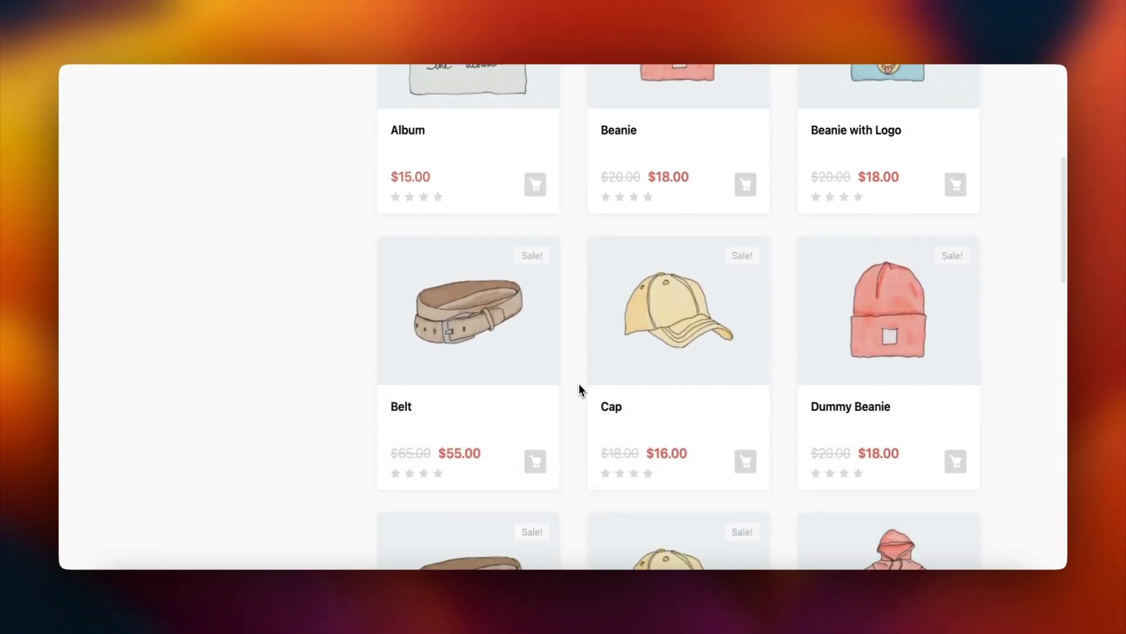
scroll(577, 383, "down", 2)
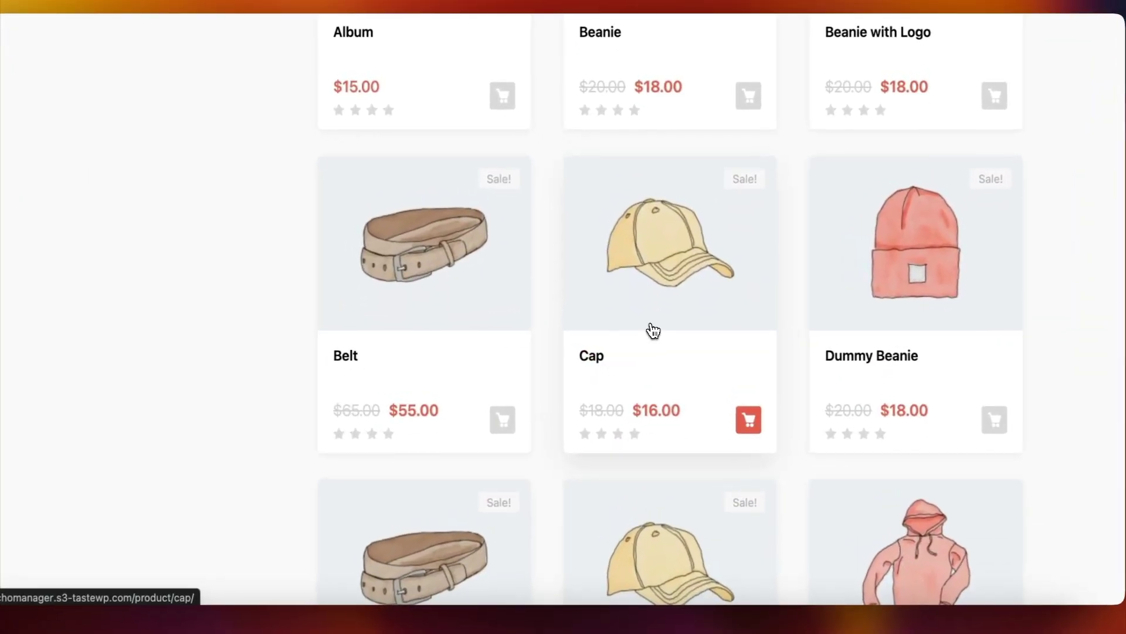
- Add the Cap to the cart and proceed to checkout with the $16.00 order
left_click(649, 332)
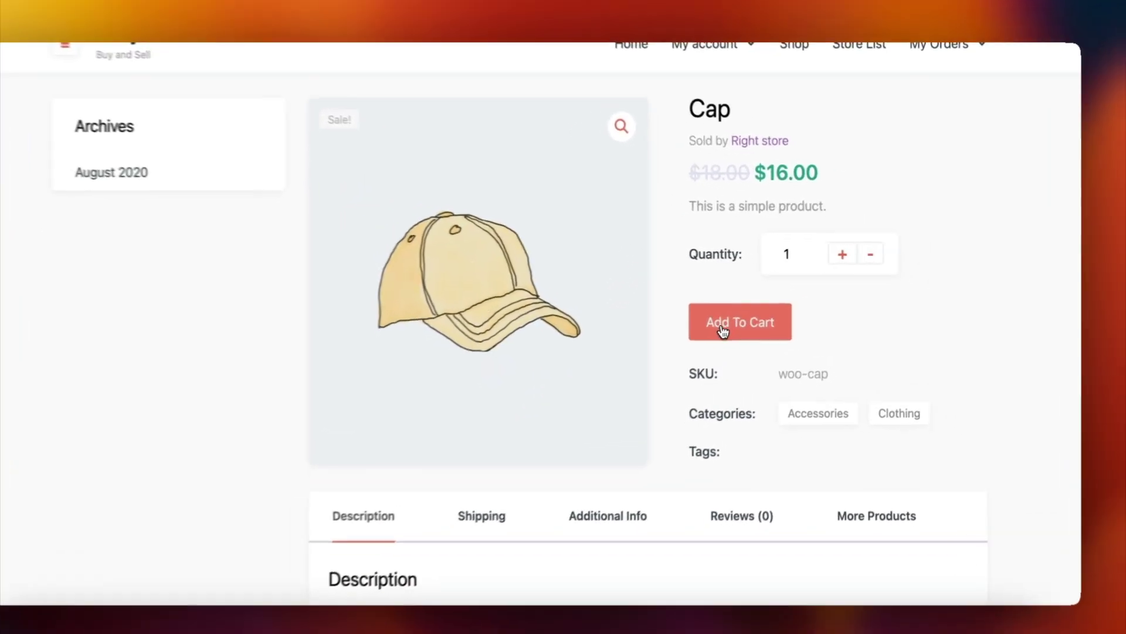
left_click(761, 315)
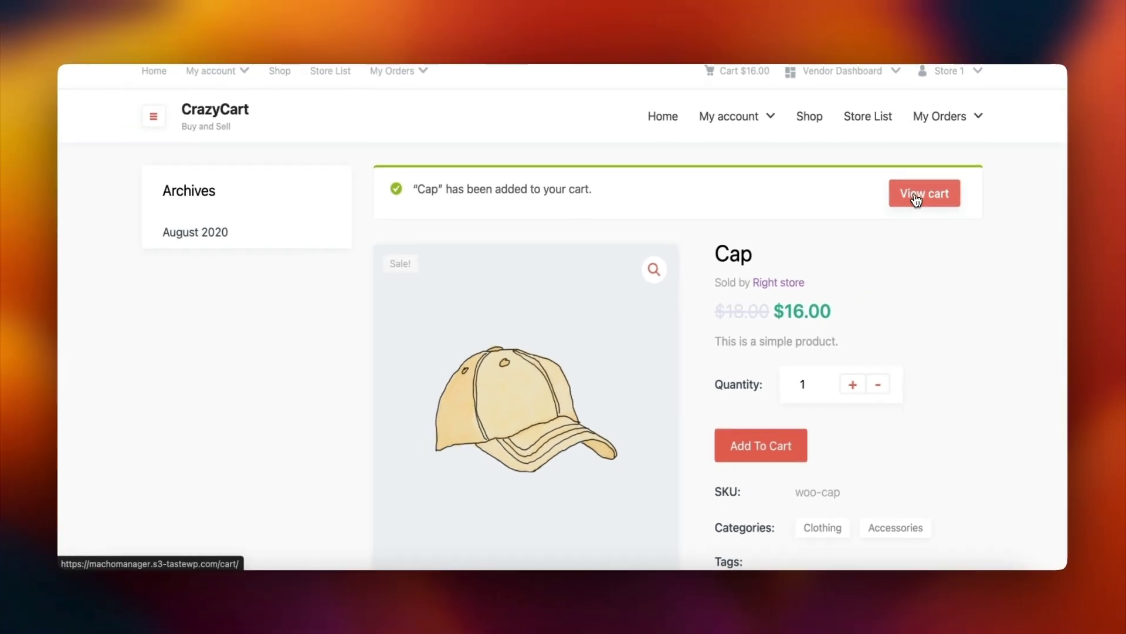
scroll(916, 201, "down", 5)
scroll(917, 200, "down", 5)
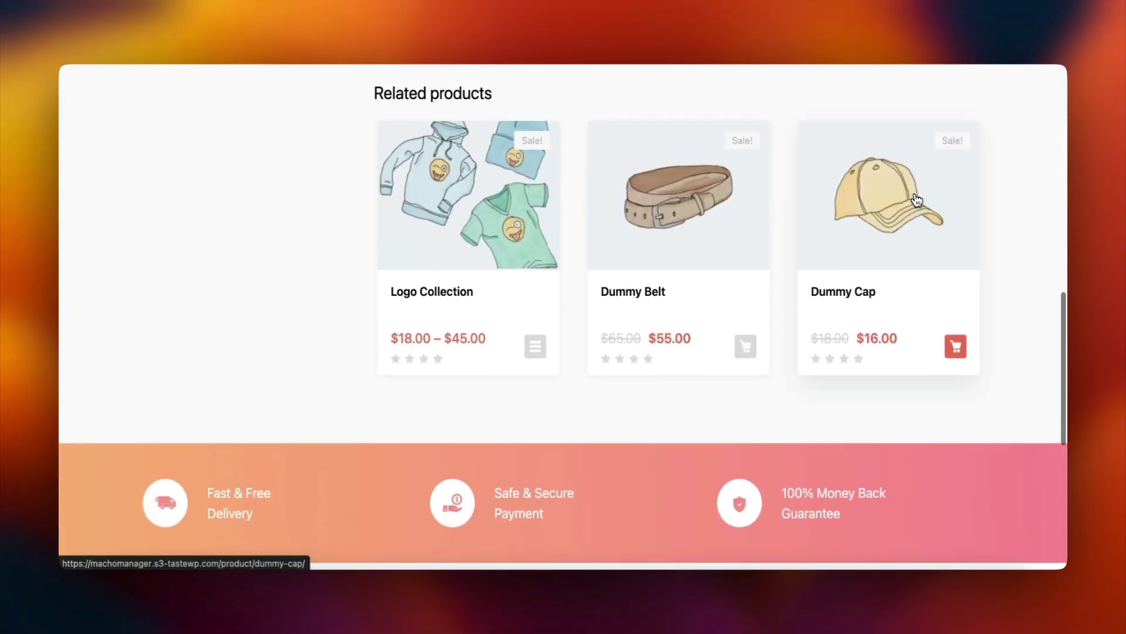
scroll(916, 201, "up", 8)
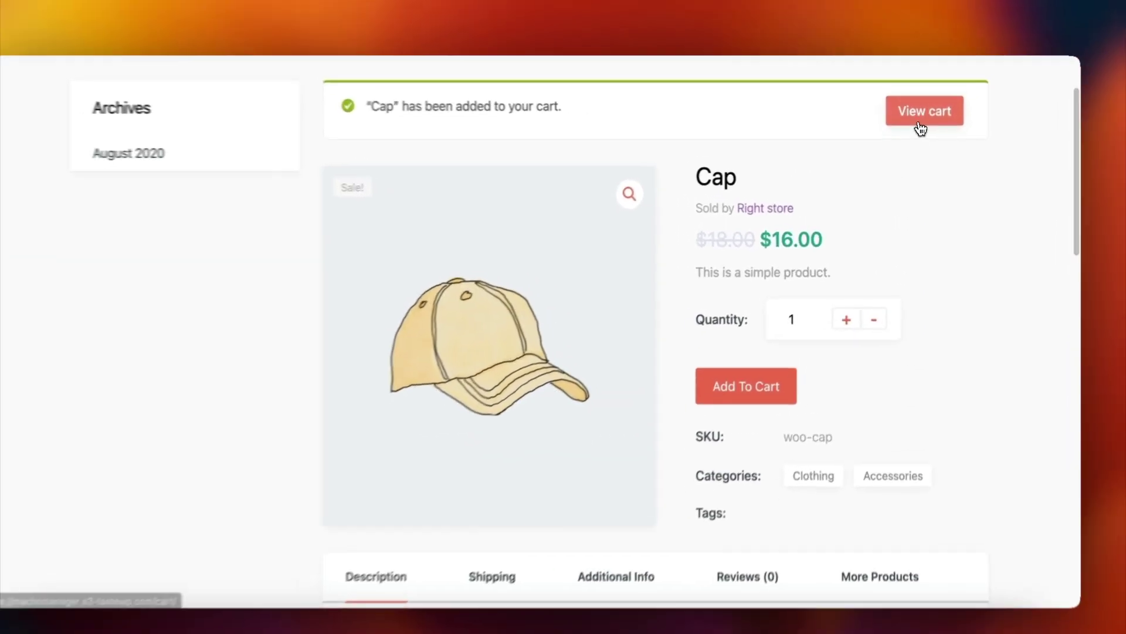
left_click(924, 108)
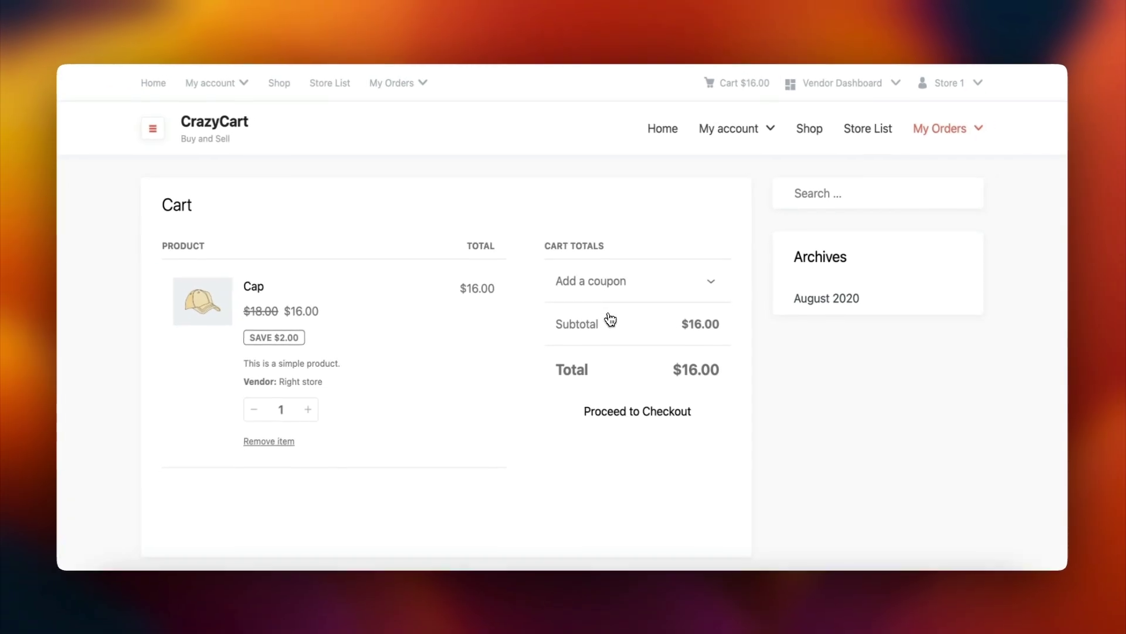
scroll(611, 319, "down", 1)
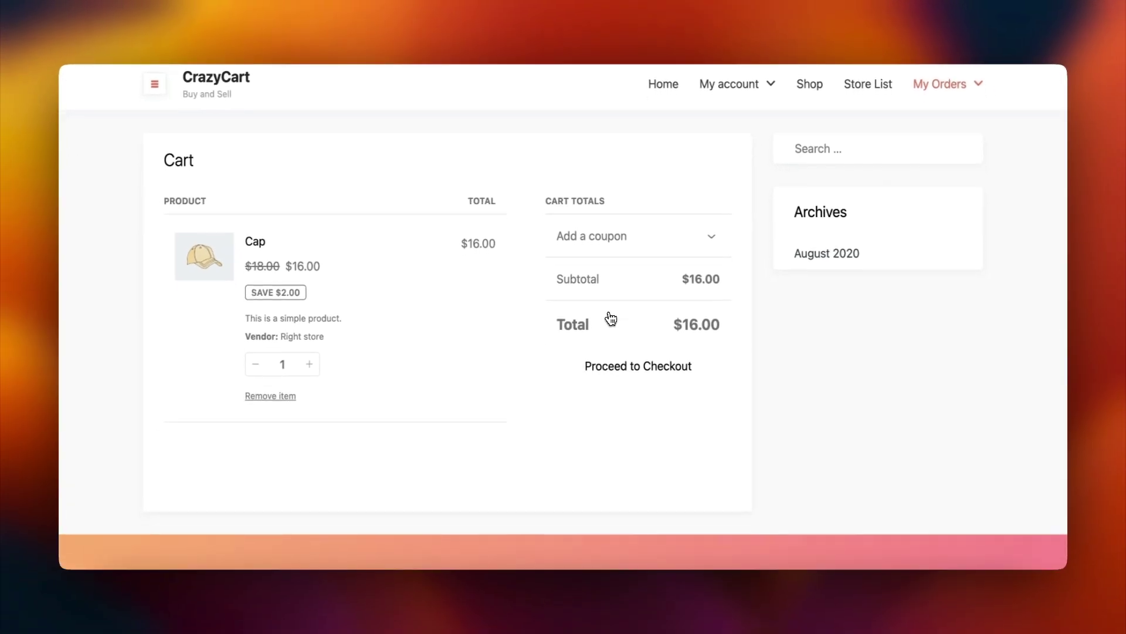
left_click(638, 365)
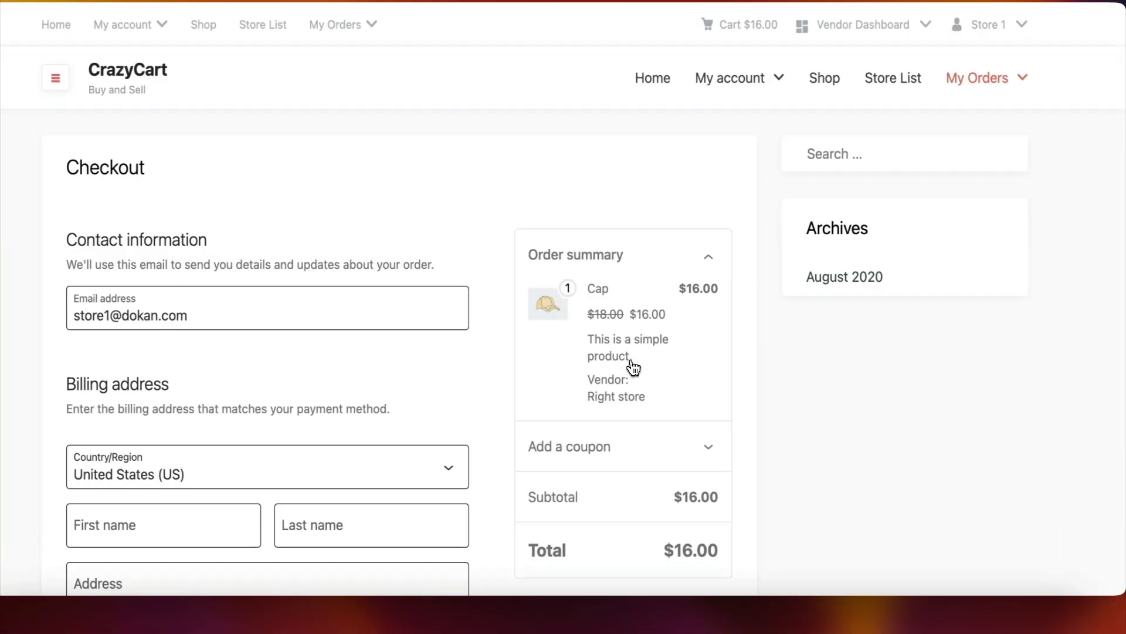
scroll(634, 367, "down", 2)
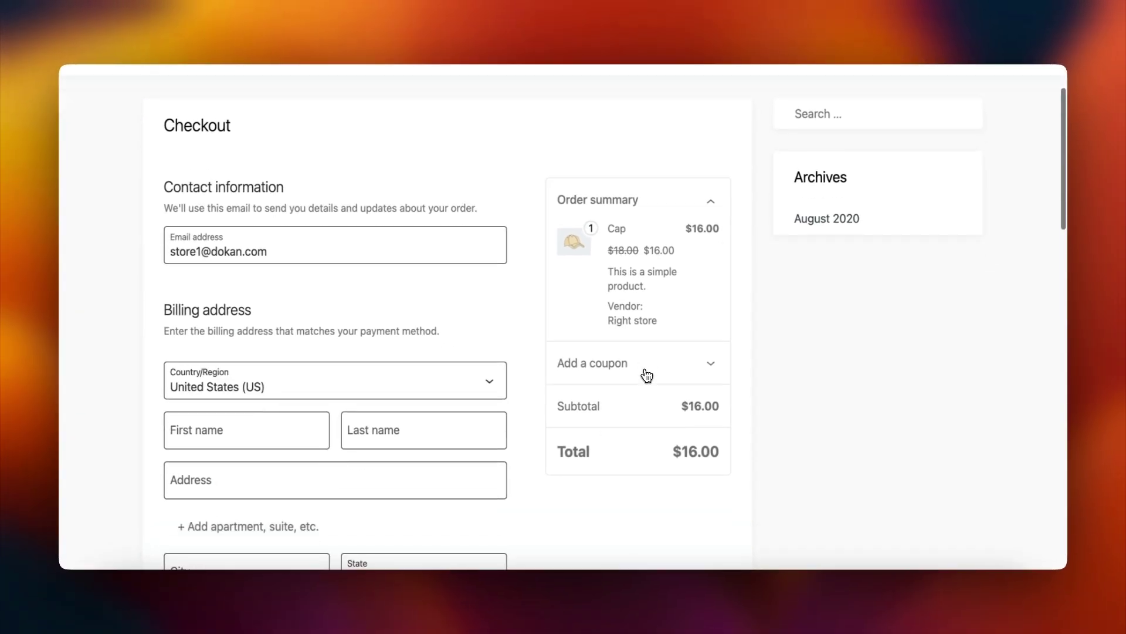
scroll(647, 376, "down", 1)
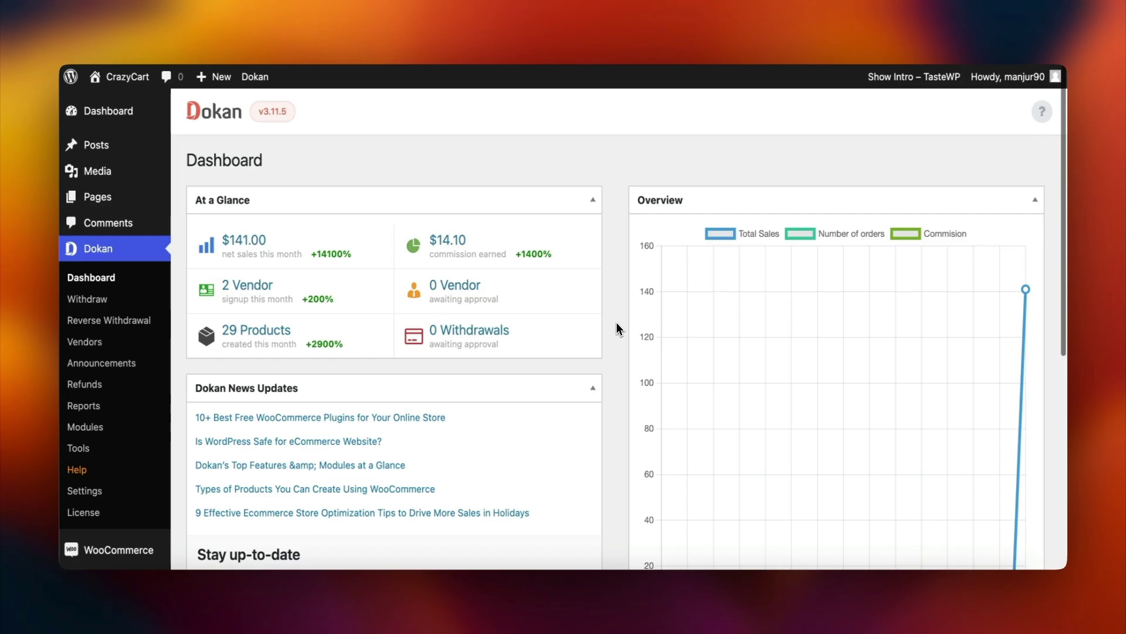
- Enable Allow Shipment Tracking and Allow Mark as Received in Dokan's Shipping Status settings
left_click(86, 491)
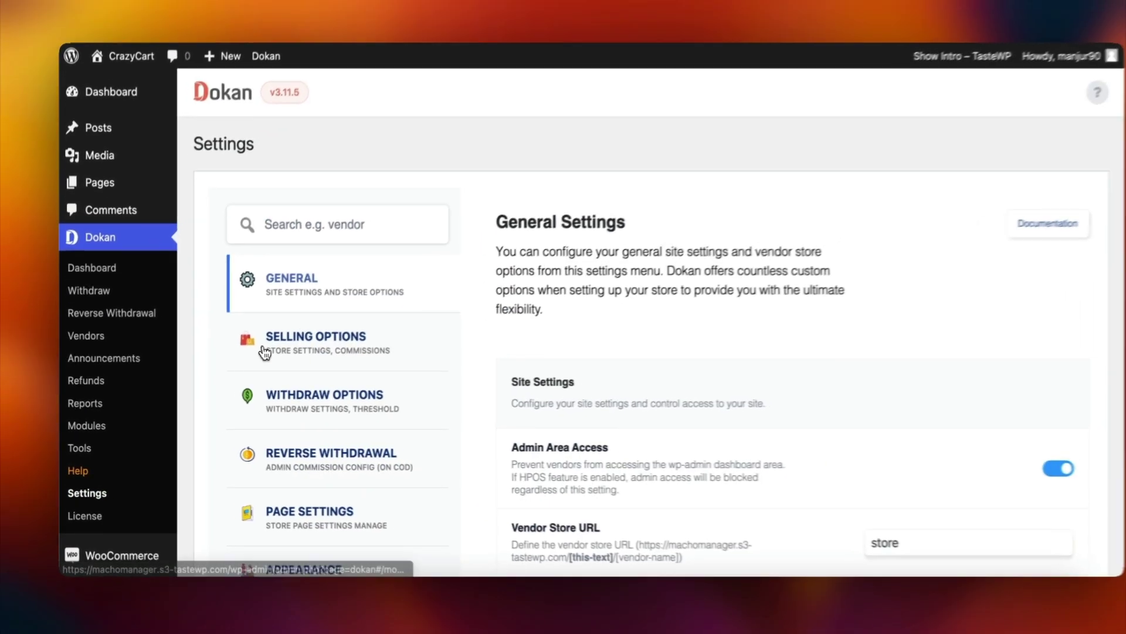
scroll(305, 314, "down", 3)
scroll(306, 314, "down", 2)
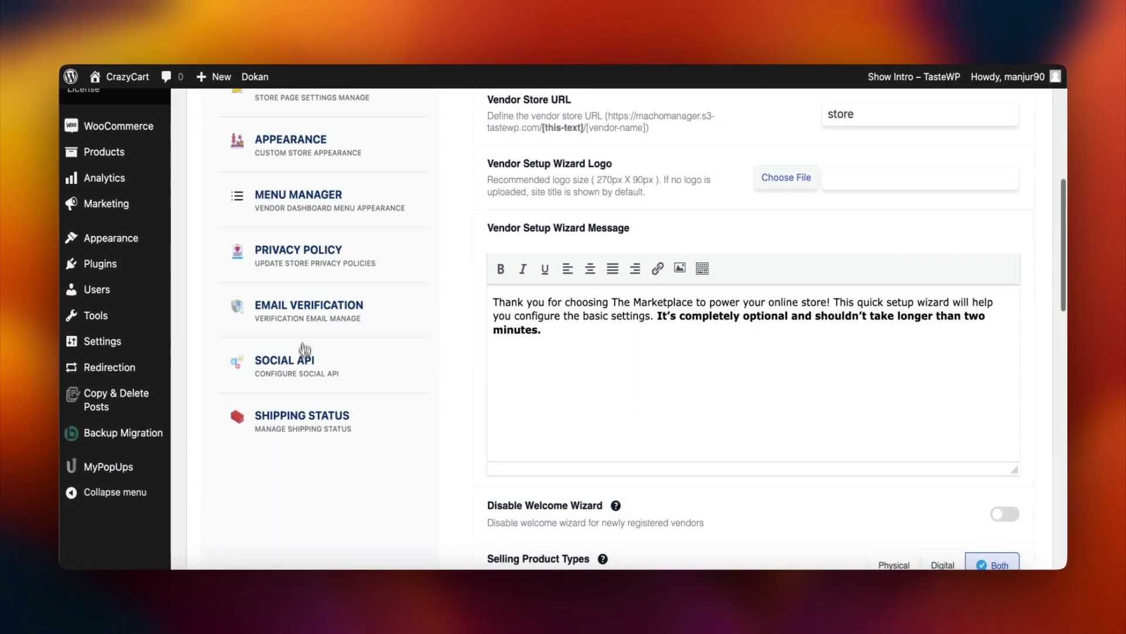
left_click(302, 416)
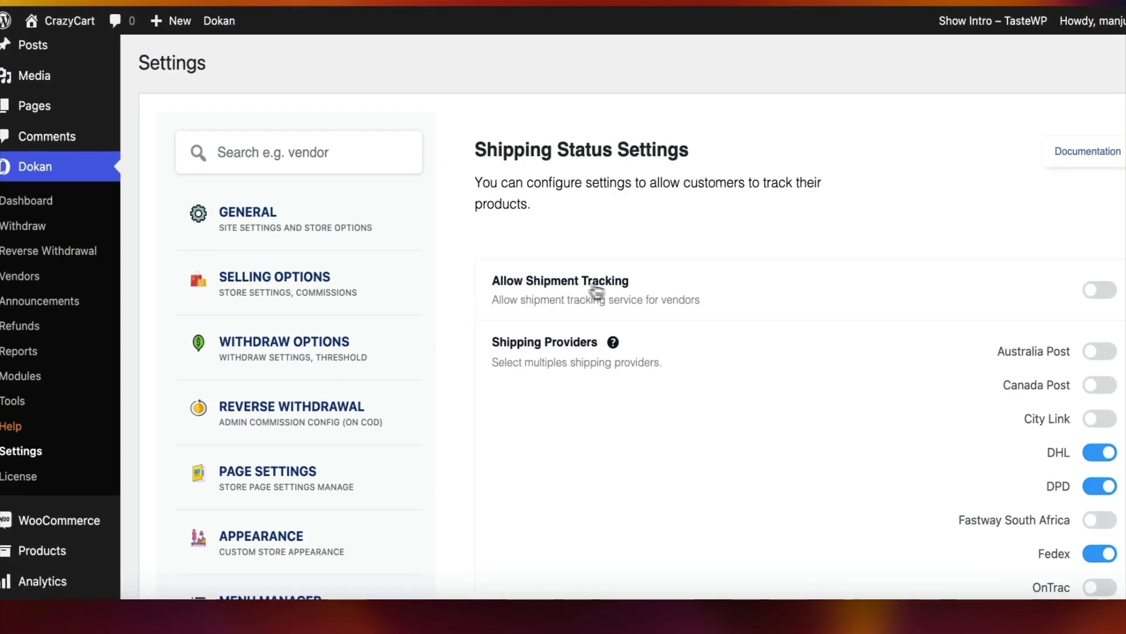
left_click(1099, 290)
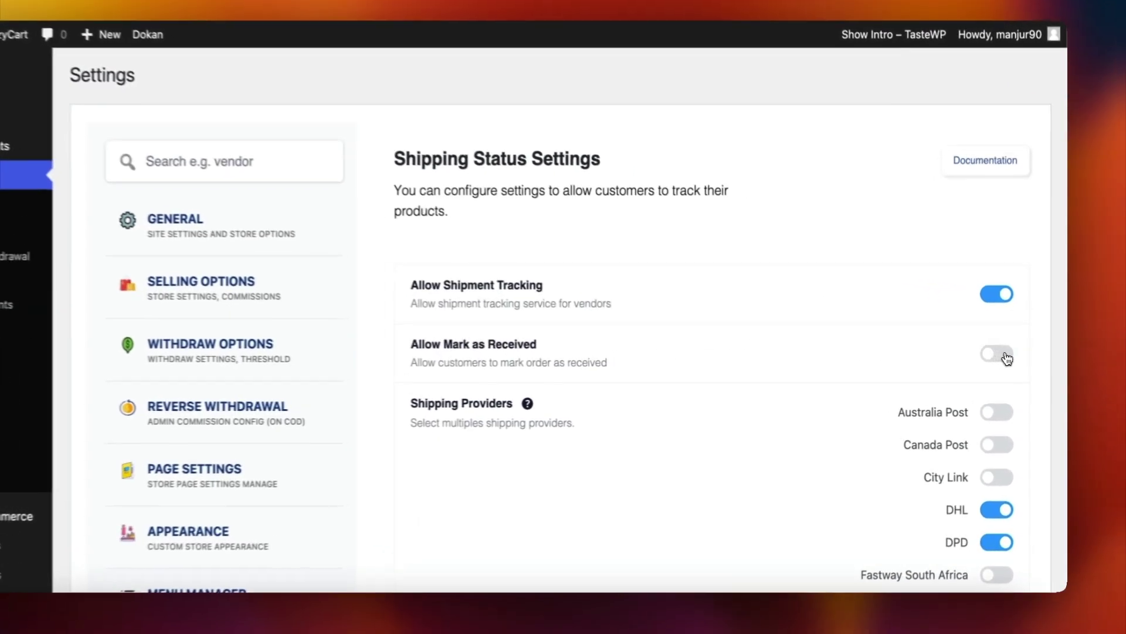
left_click(1002, 359)
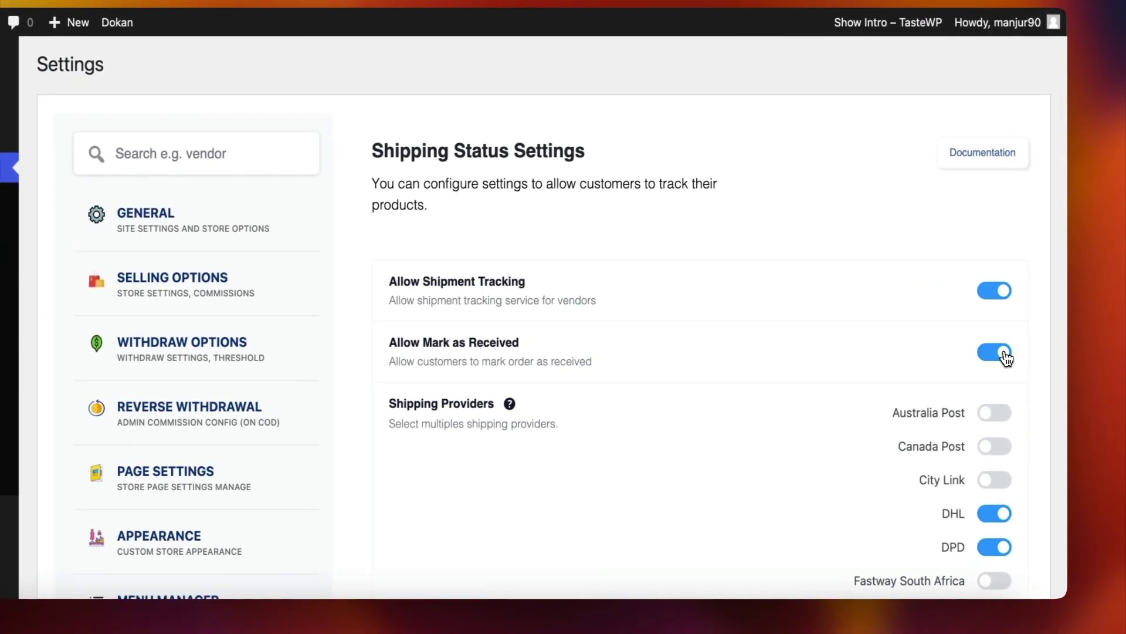
scroll(1005, 355, "down", 3)
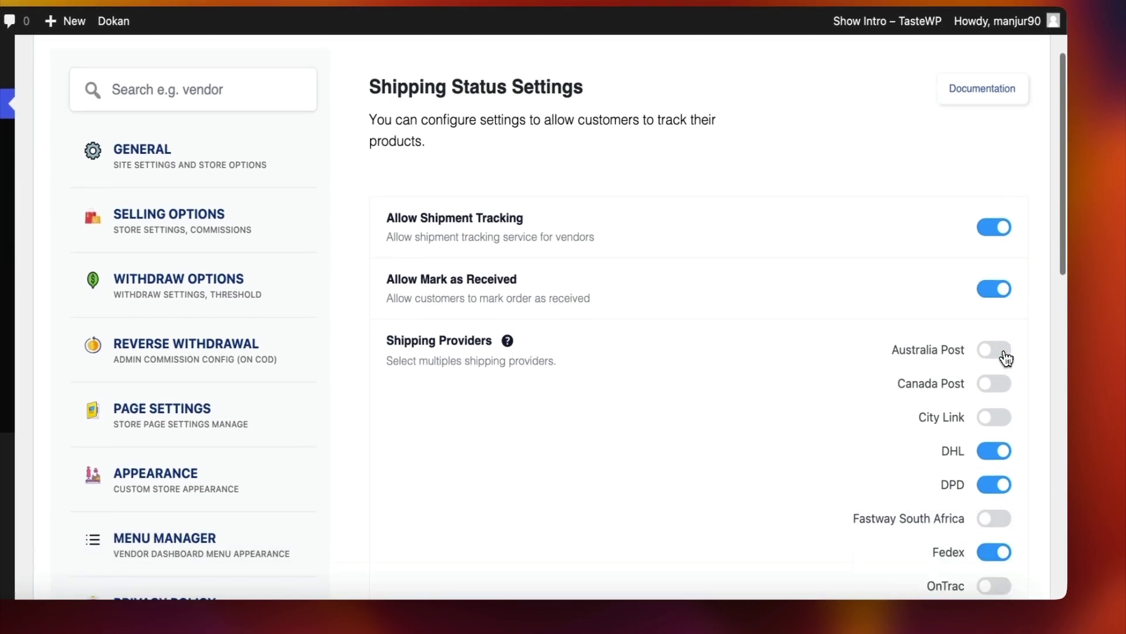
scroll(1005, 355, "down", 3)
scroll(1013, 358, "down", 3)
scroll(1013, 358, "down", 3)
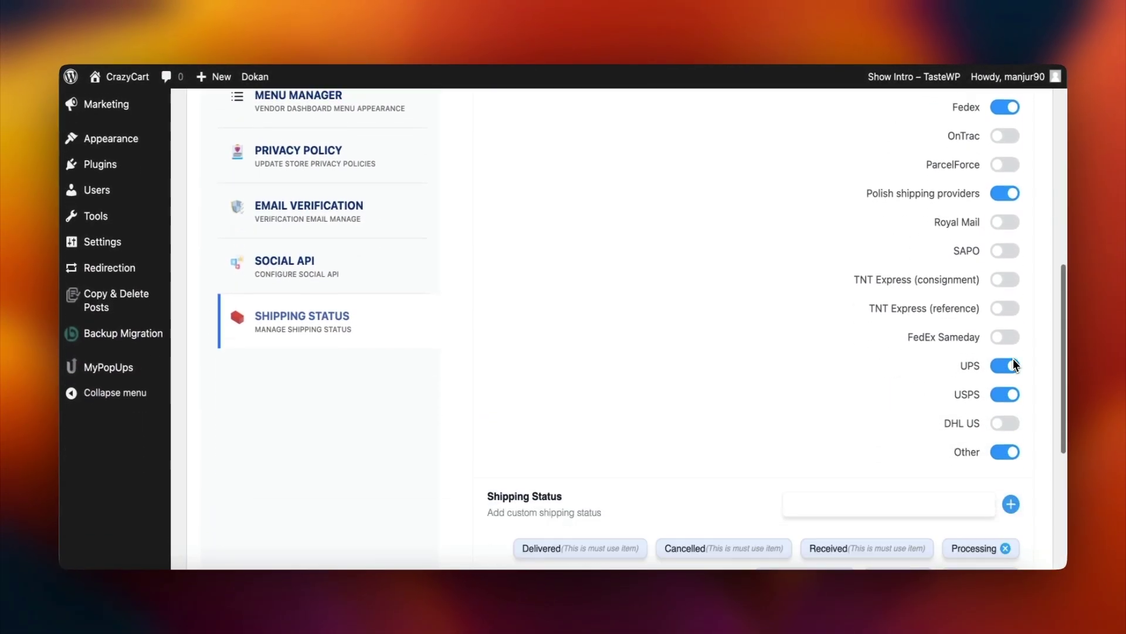
scroll(1013, 359, "down", 2)
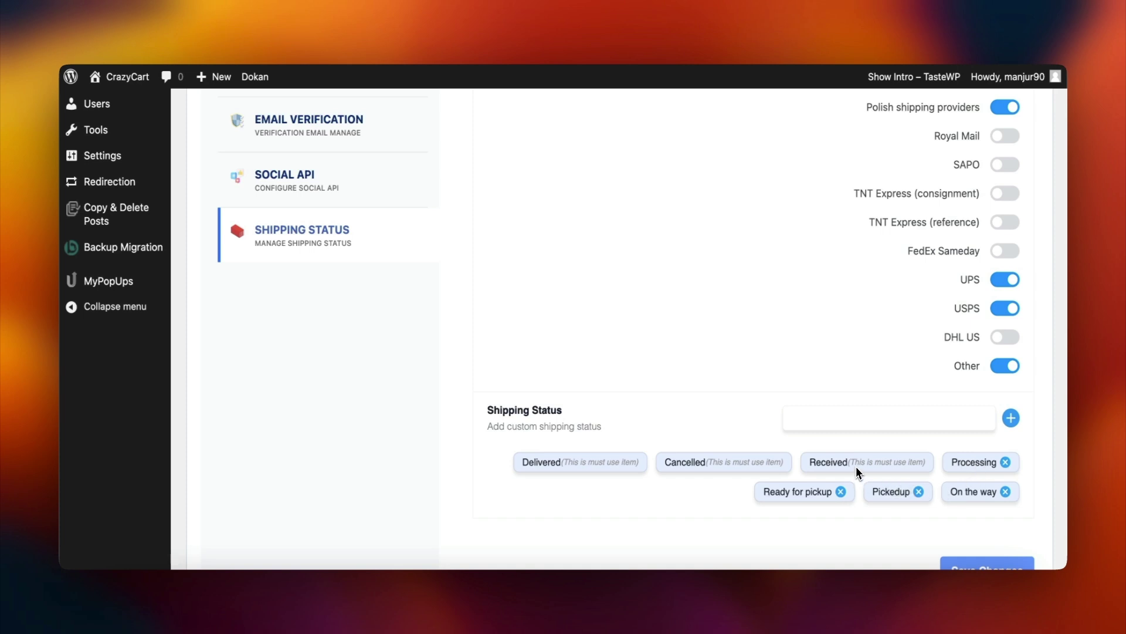
scroll(888, 484, "down", 2)
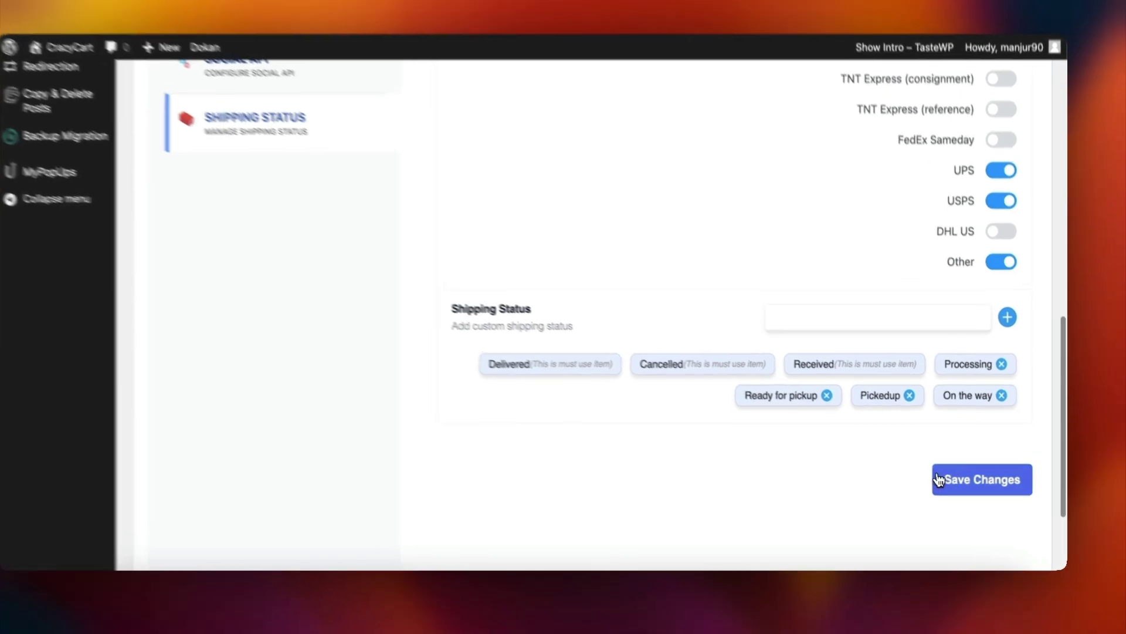
- Save the Dokan Shipping Status settings with Save Changes
left_click(939, 480)
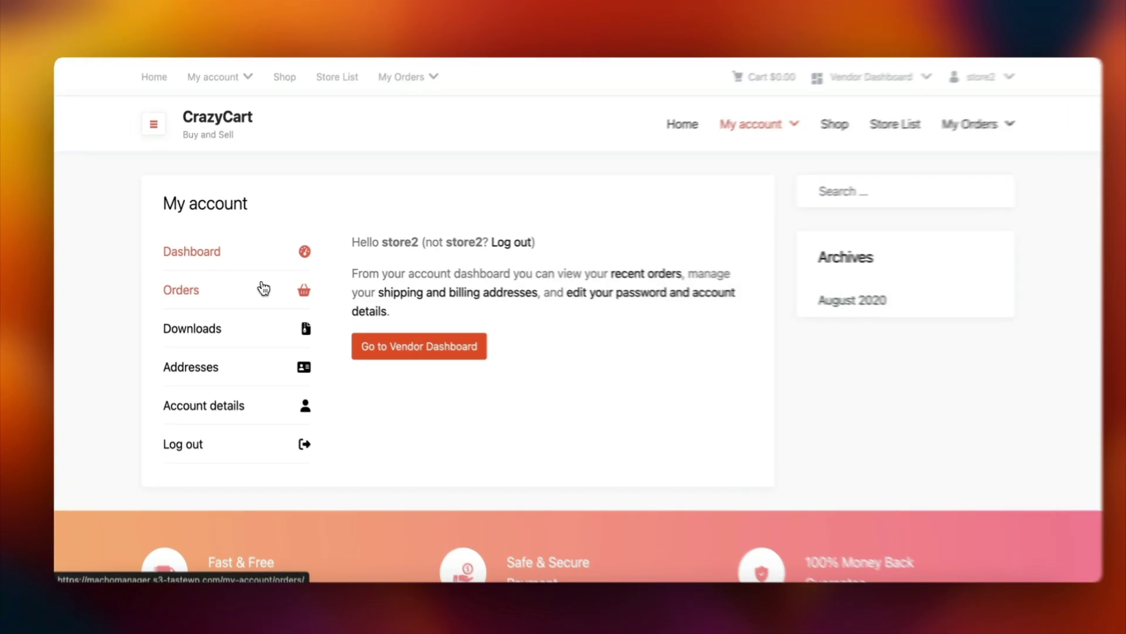
- Open order #89 from My account Orders and expand Shipment #1 to show its items
left_click(263, 288)
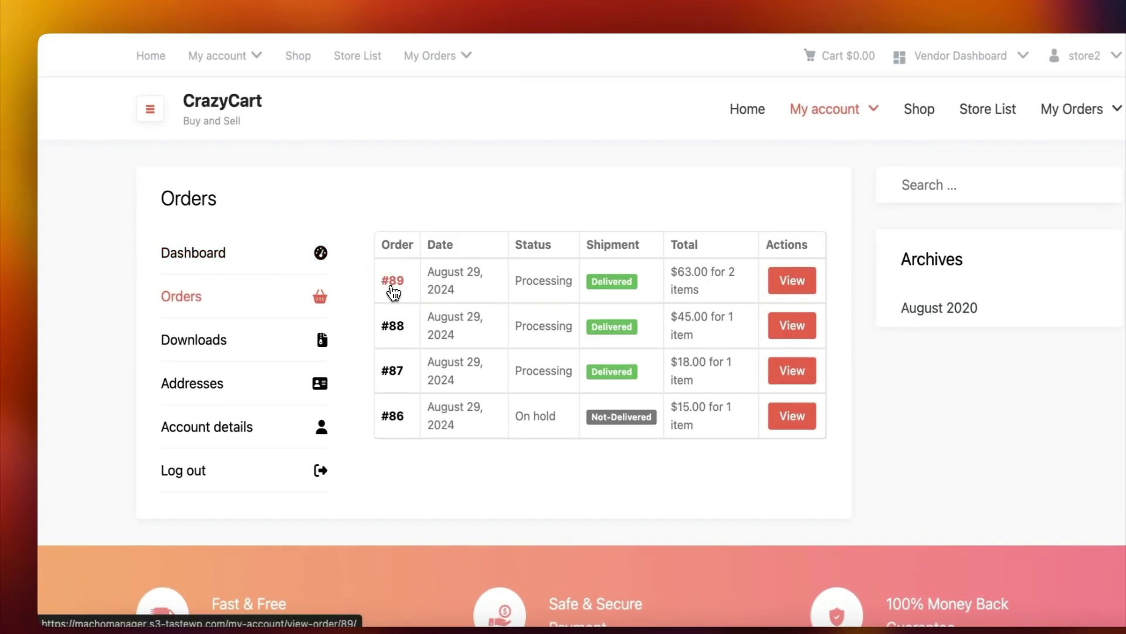
left_click(393, 281)
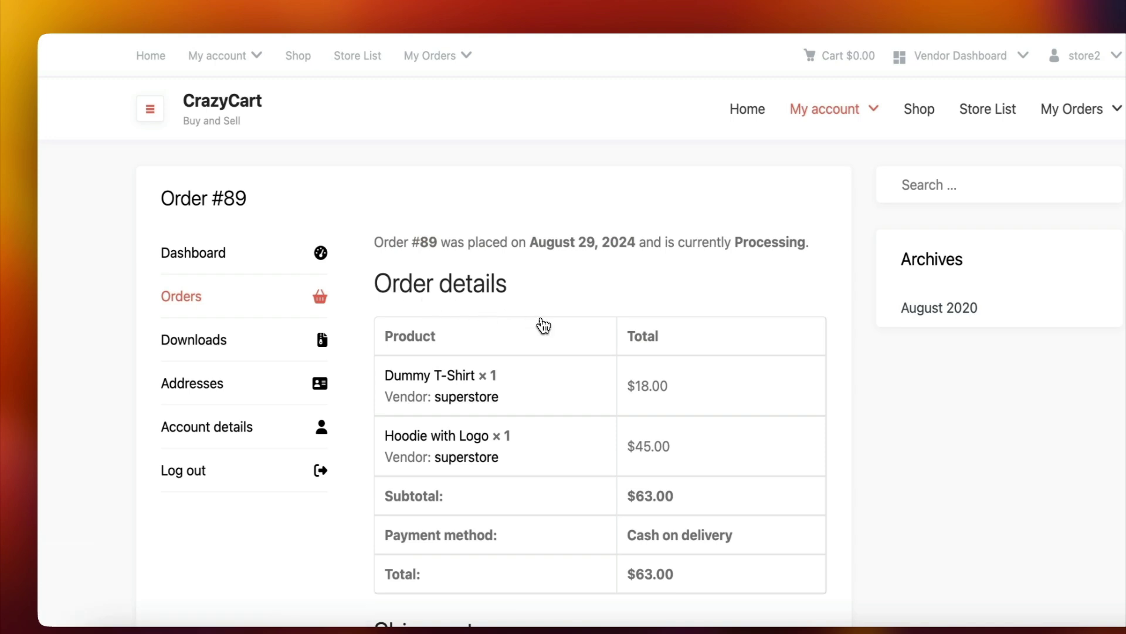
scroll(543, 325, "down", 3)
scroll(490, 313, "down", 2)
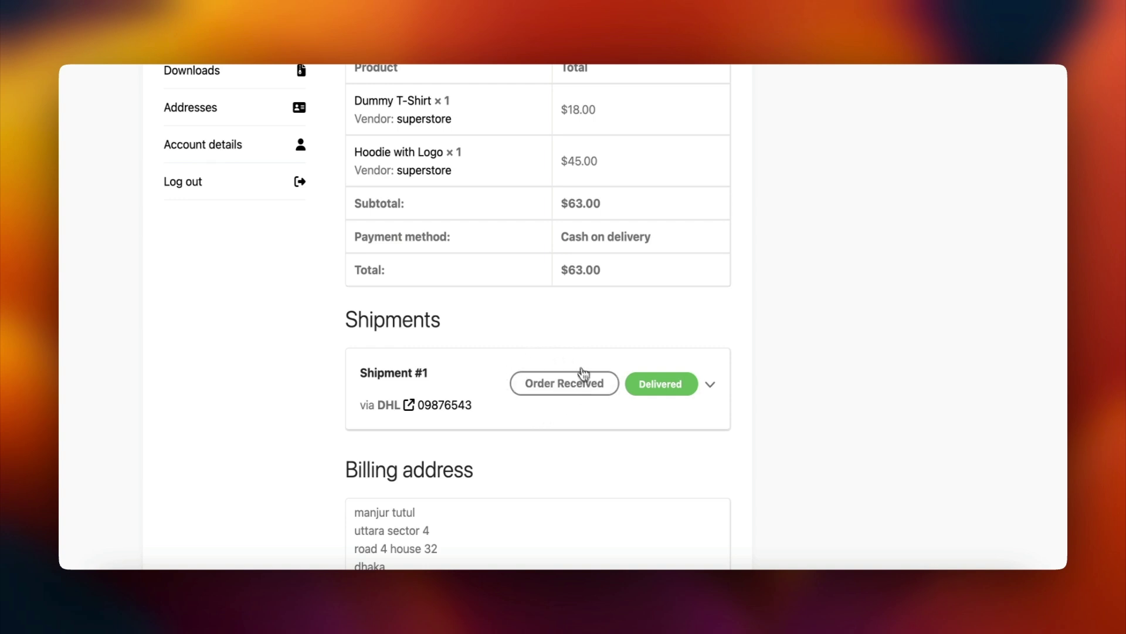
left_click(710, 383)
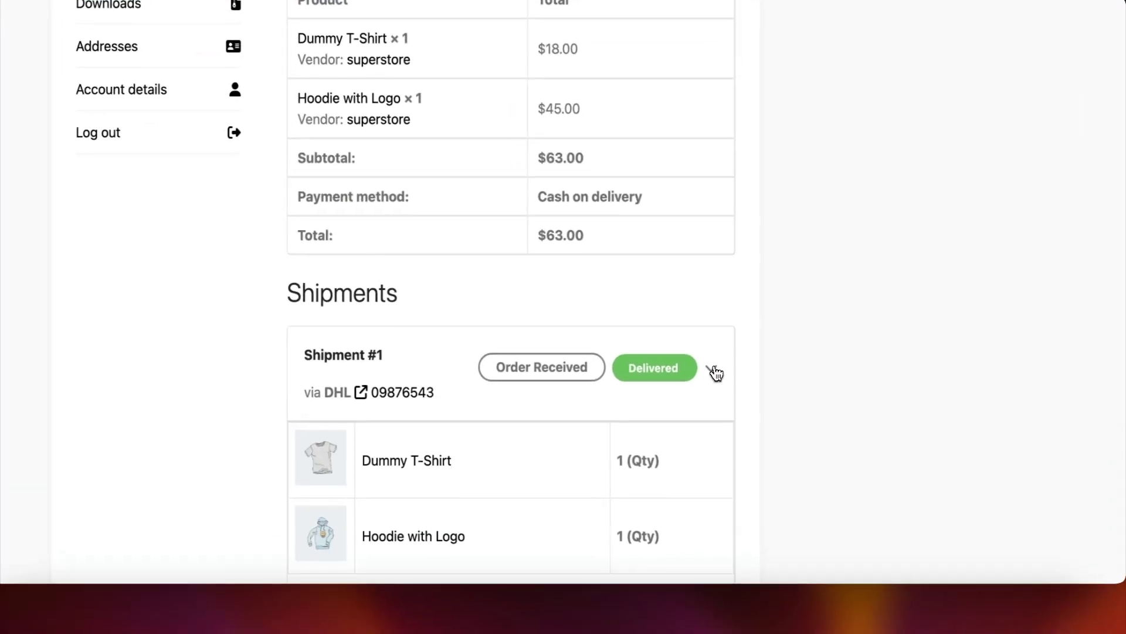
scroll(529, 409, "up", 1)
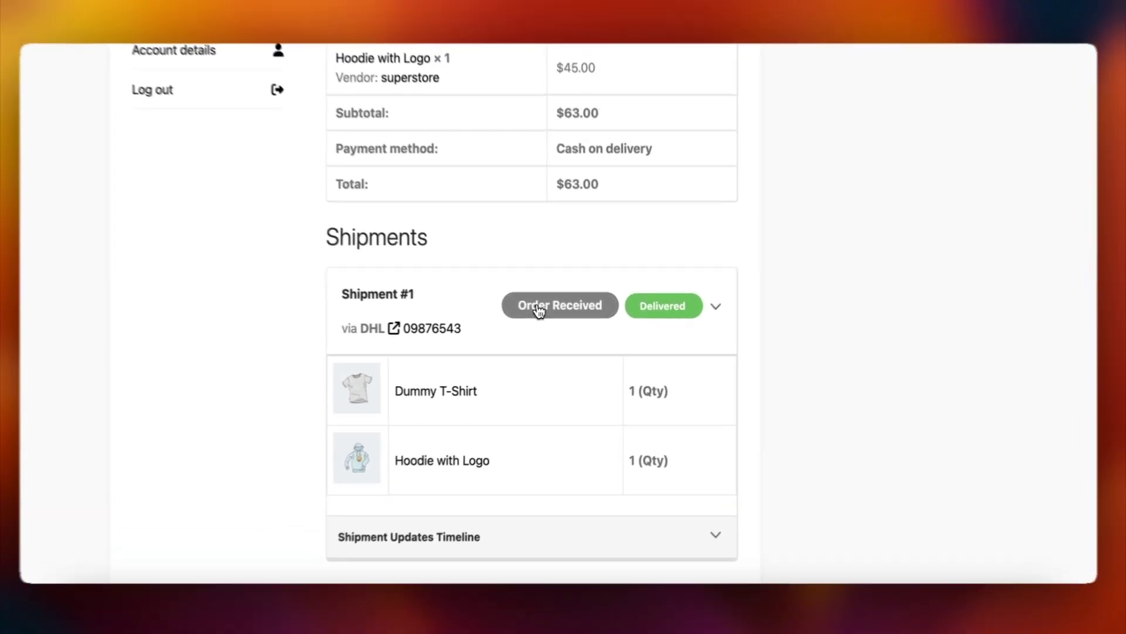
- Mark order #89's Shipment #1 as received and confirm with OK
left_click(539, 309)
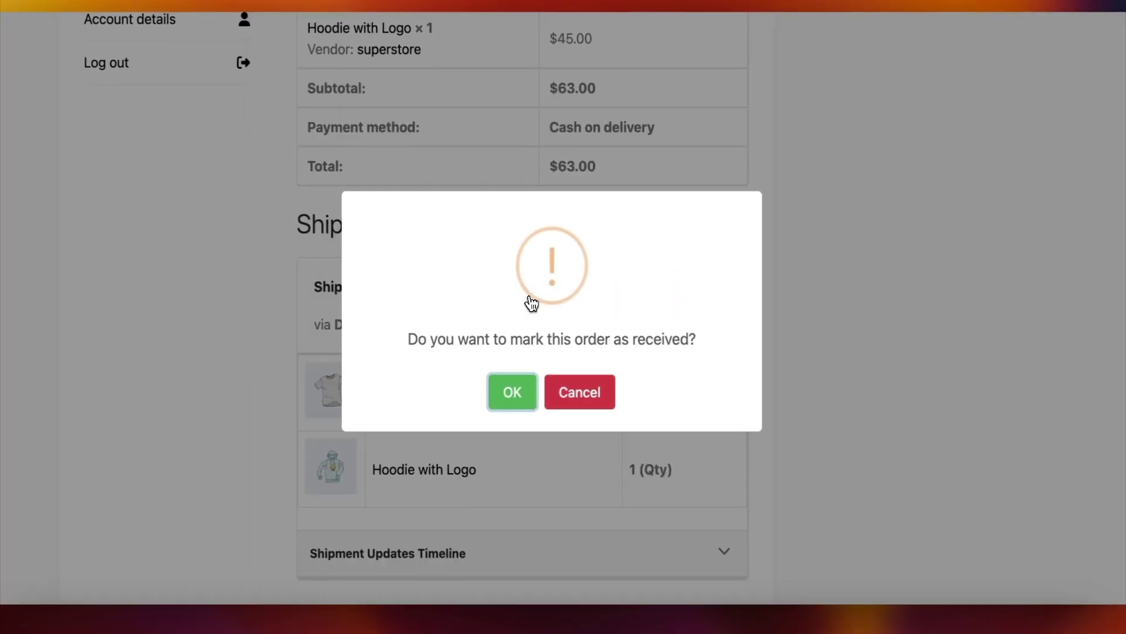
left_click(512, 393)
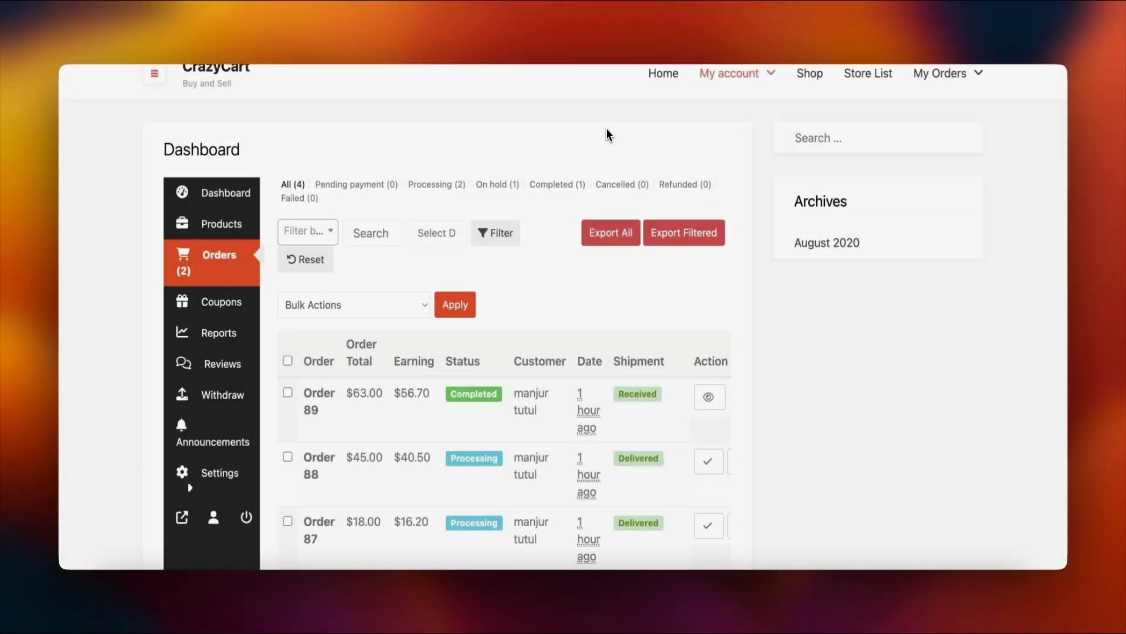
scroll(607, 134, "up", 1)
scroll(606, 133, "down", 2)
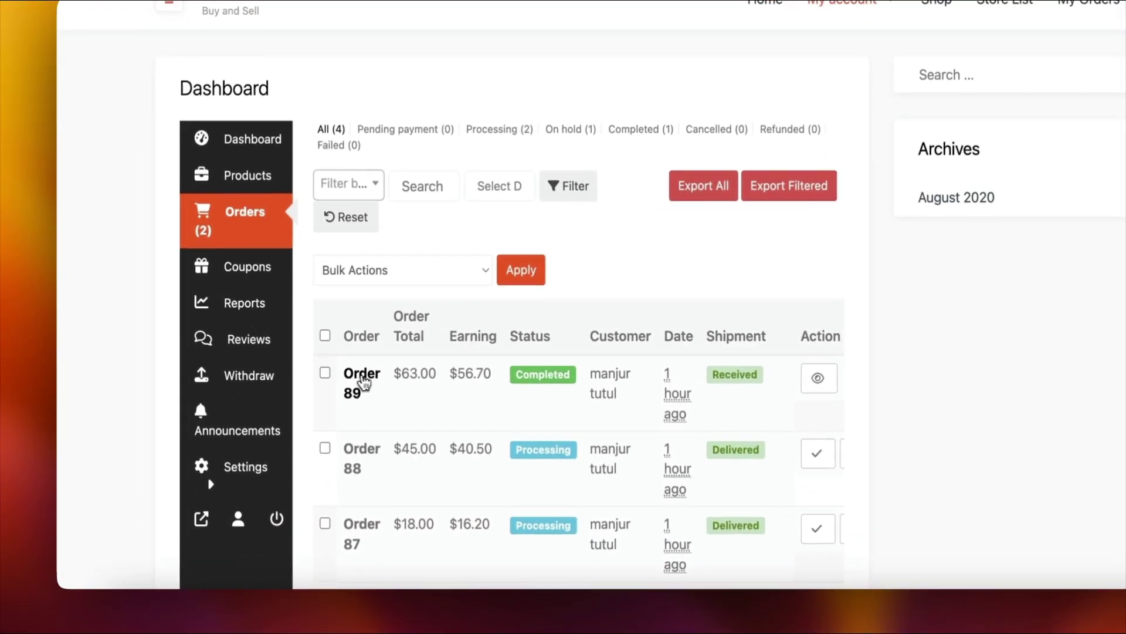
- Open Order 89 in the vendor dashboard and expand its Shipment #1
left_click(318, 394)
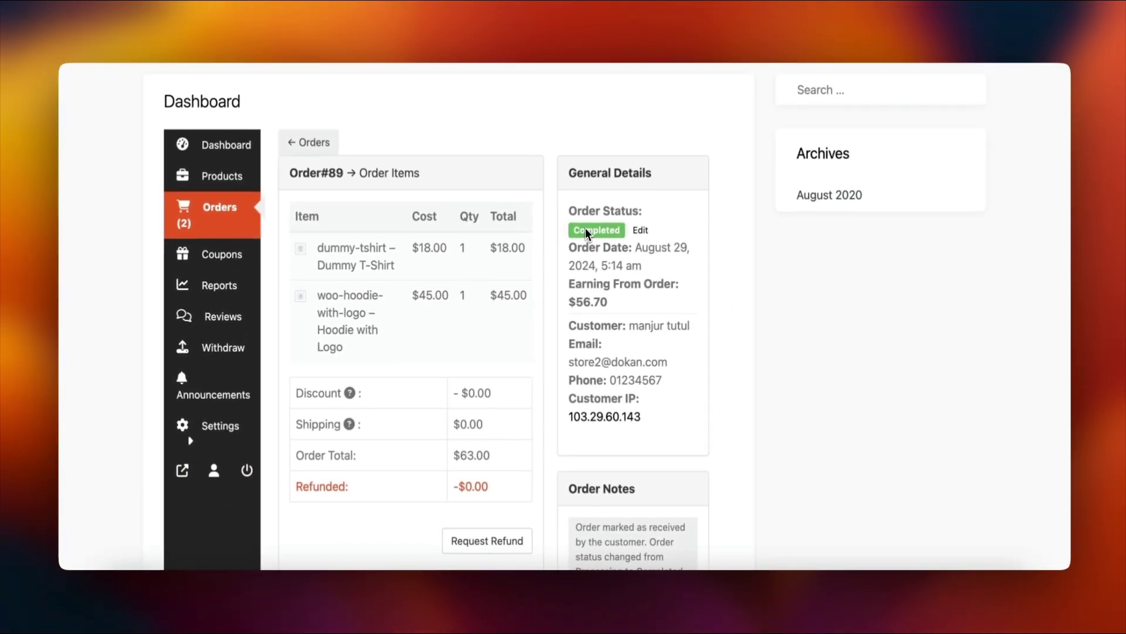
scroll(370, 380, "down", 4)
scroll(411, 324, "down", 2)
left_click(522, 360)
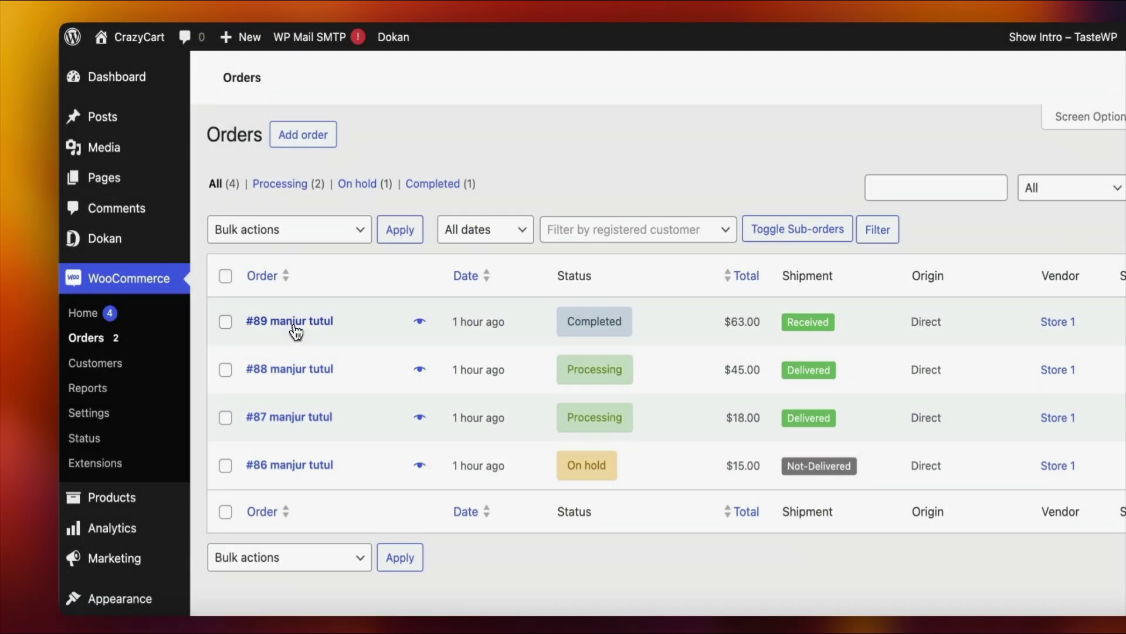
- Open order #89's admin edit page and expand Shipment #1 to review the Received shipment
left_click(290, 321)
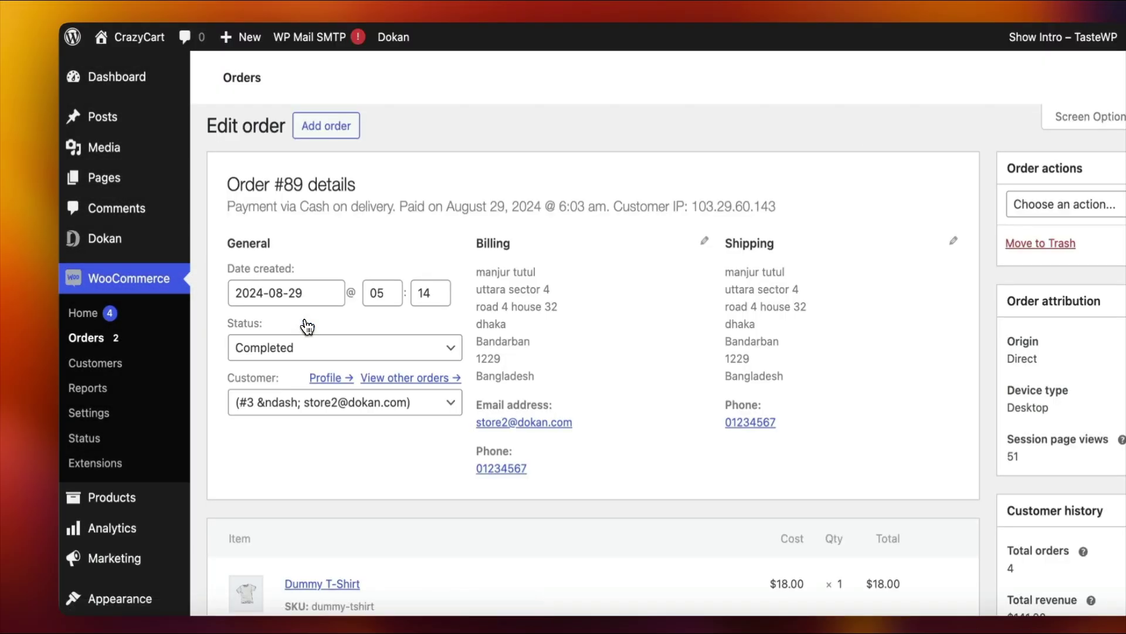
scroll(299, 326, "down", 5)
scroll(270, 322, "down", 3)
scroll(271, 322, "down", 1)
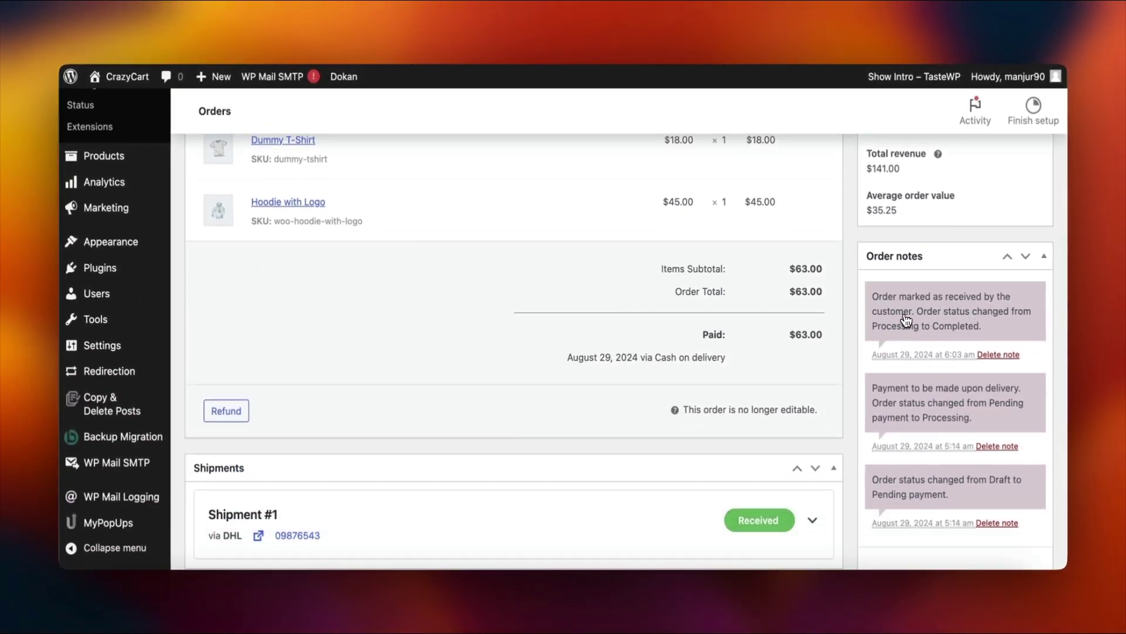
scroll(641, 361, "down", 3)
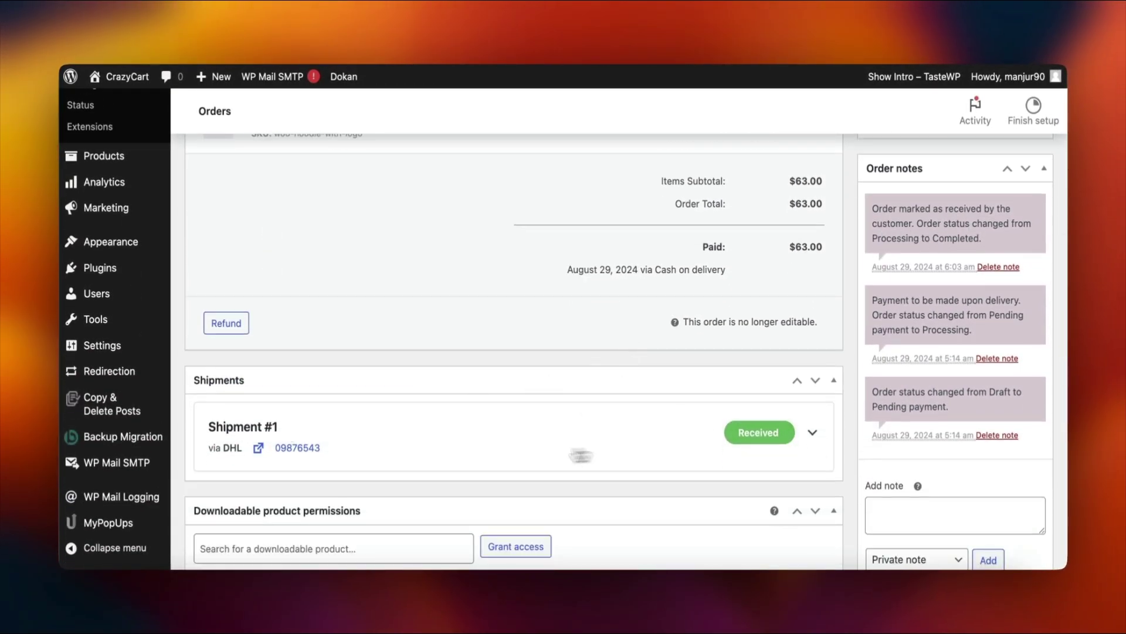
left_click(811, 432)
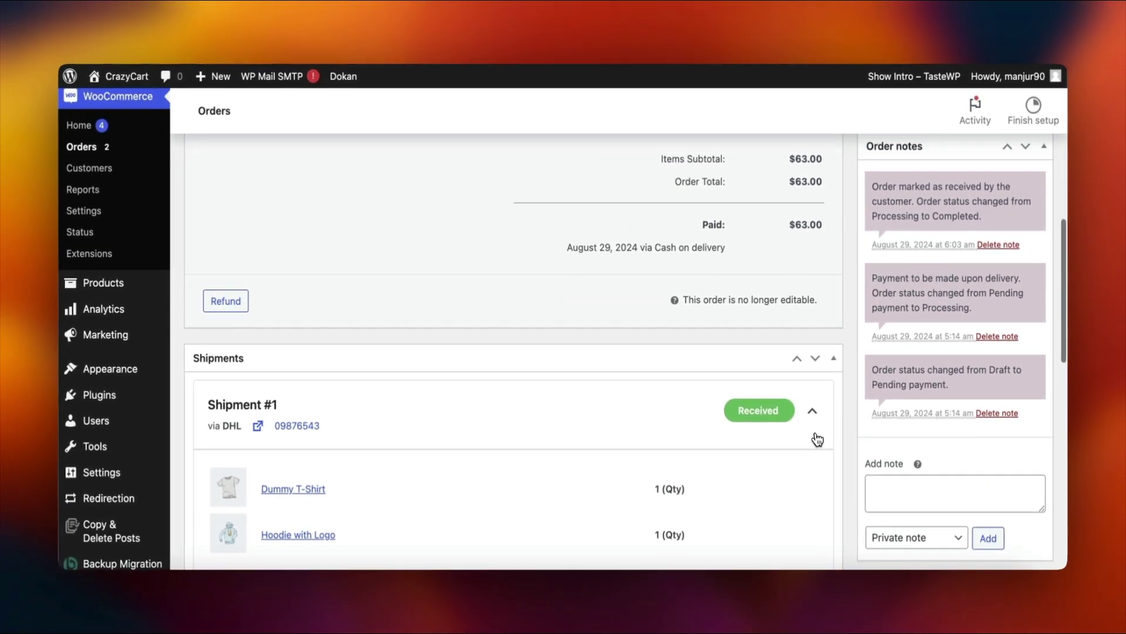
scroll(812, 432, "up", 2)
scroll(817, 440, "up", 5)
scroll(818, 439, "up", 5)
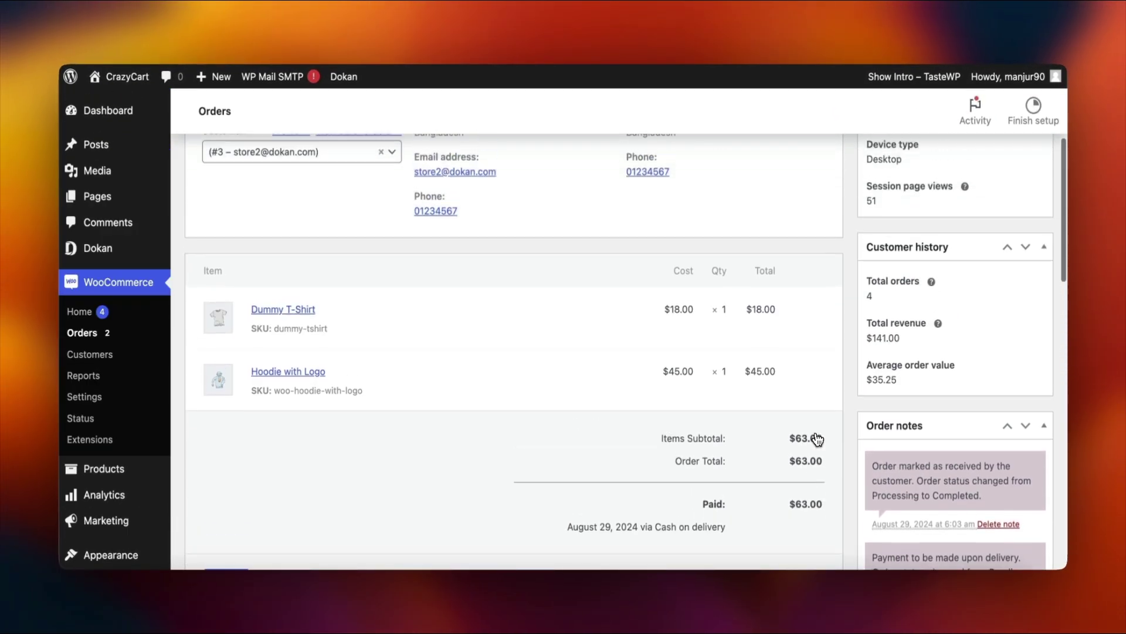